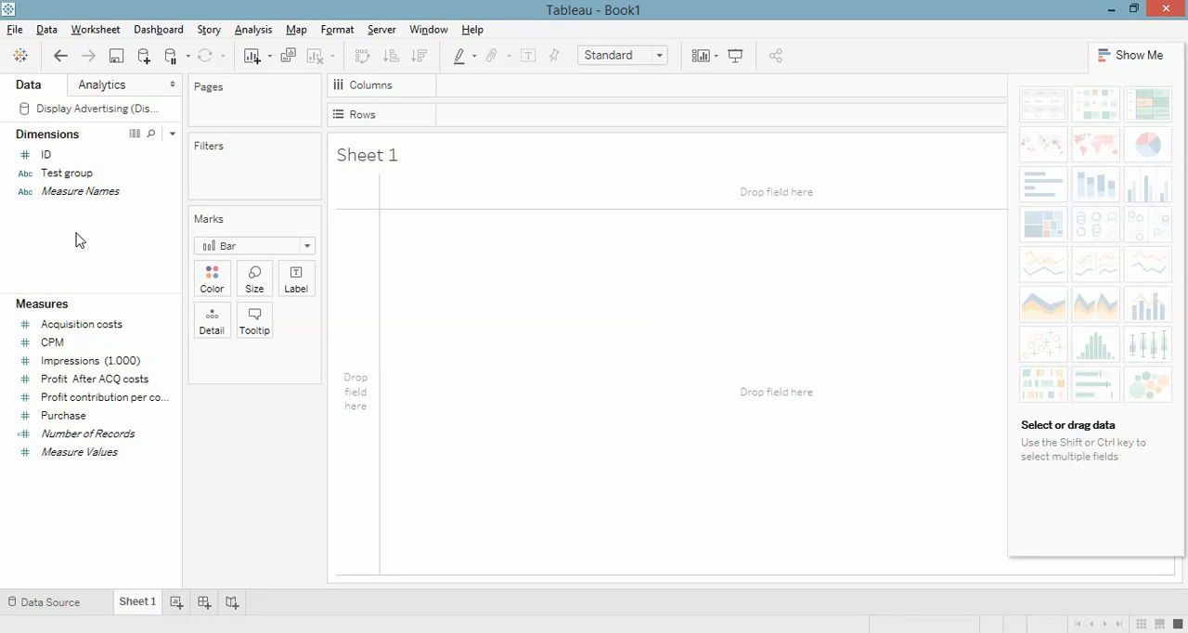
Step: Filter the sheet by Test group, keeping only the value 1
left_click_drag(61, 173, 232, 175)
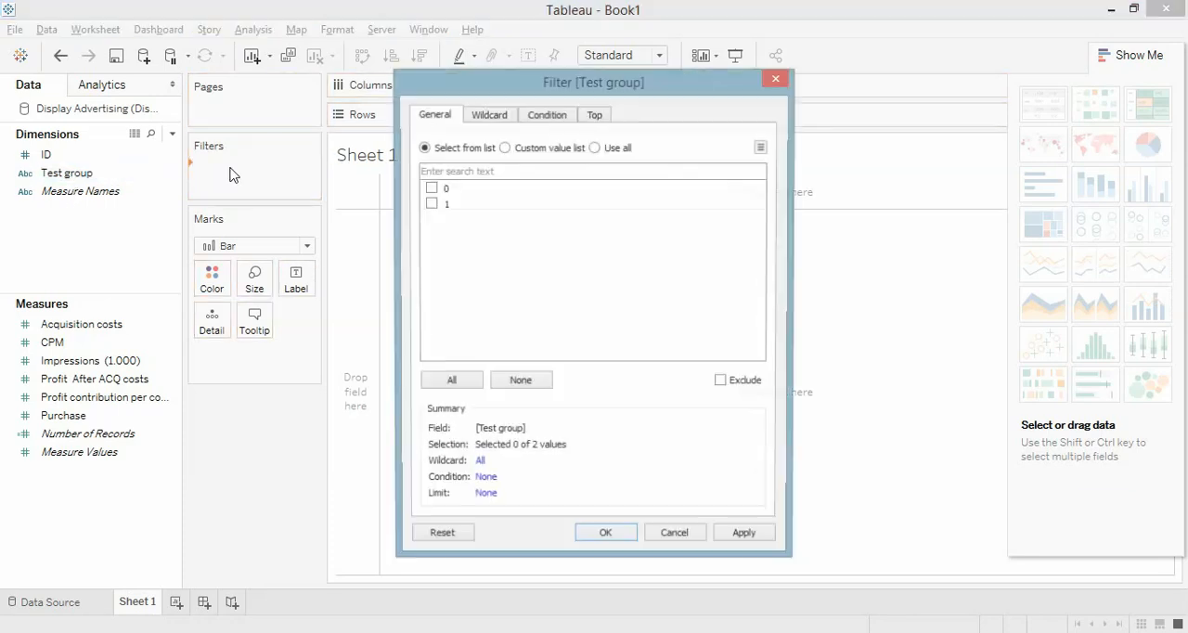
left_click(435, 204)
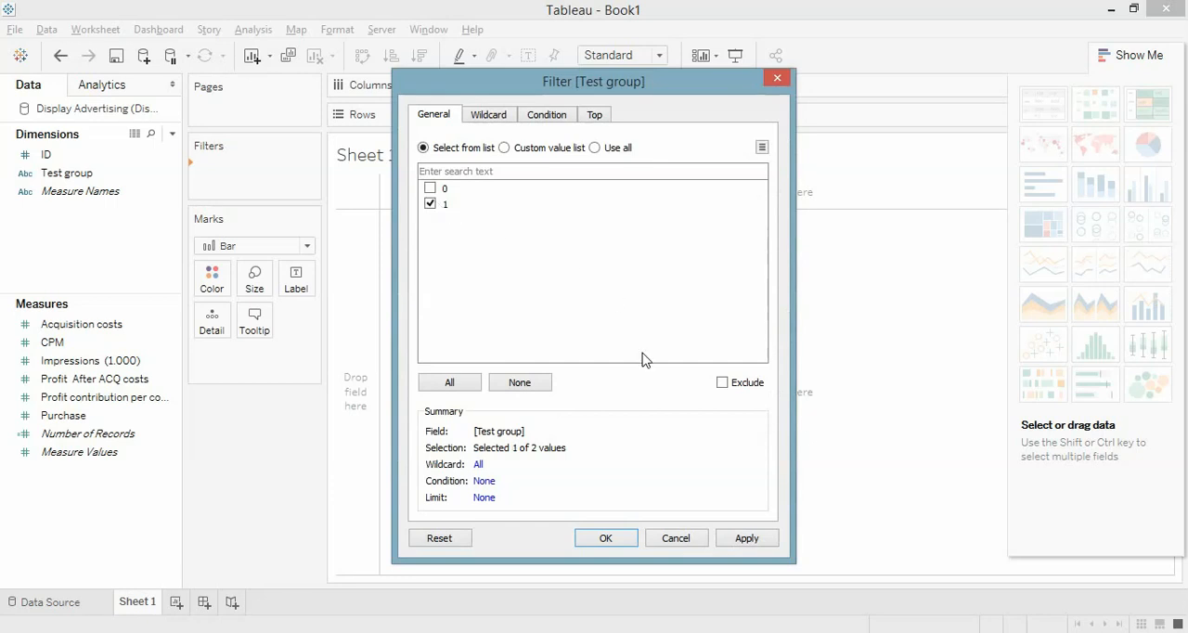
left_click(632, 541)
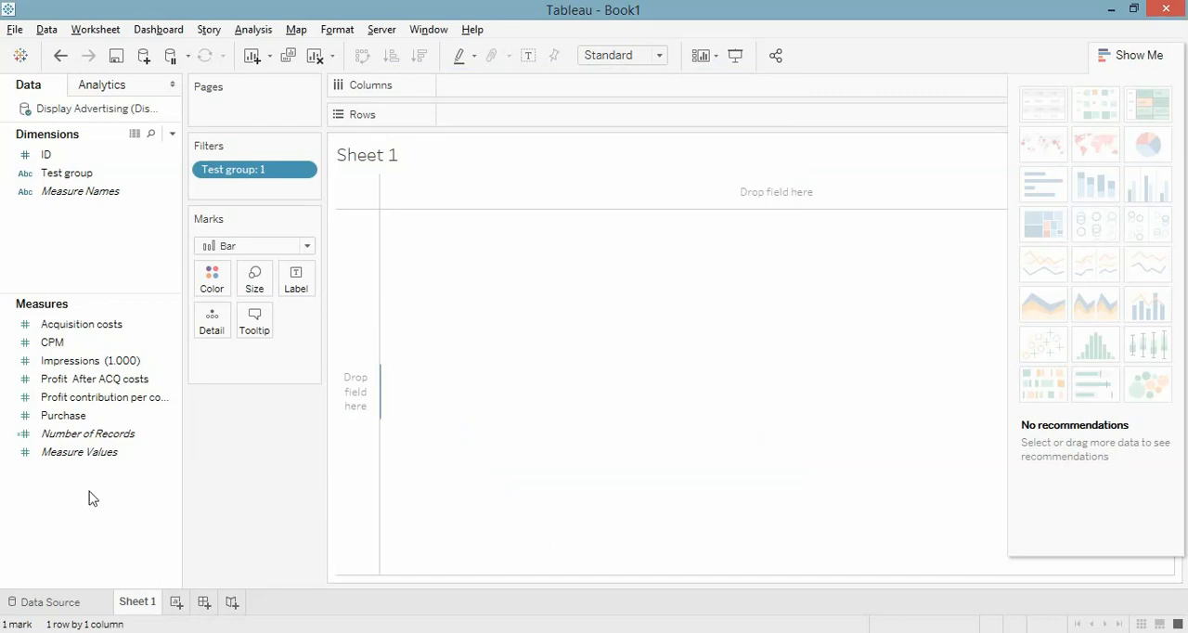
Step: Create a group field from the Impressions (1.000) measure, leaving the values 1 to 18 as separate members under the default field name
left_click(97, 365)
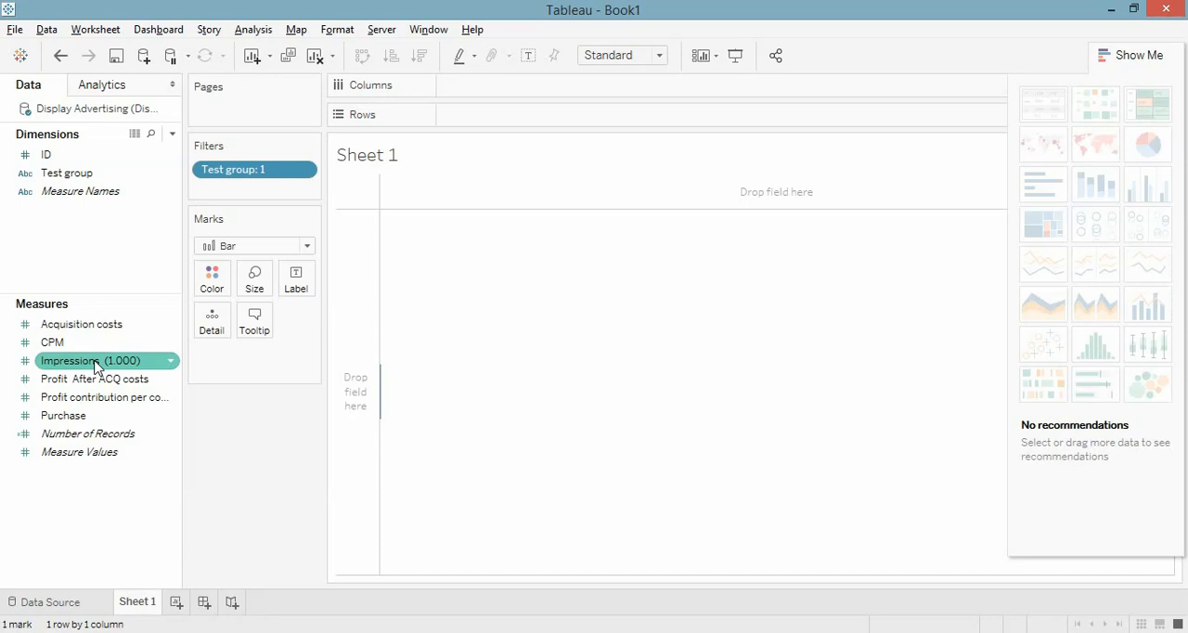
left_click(96, 362)
right_click(97, 362)
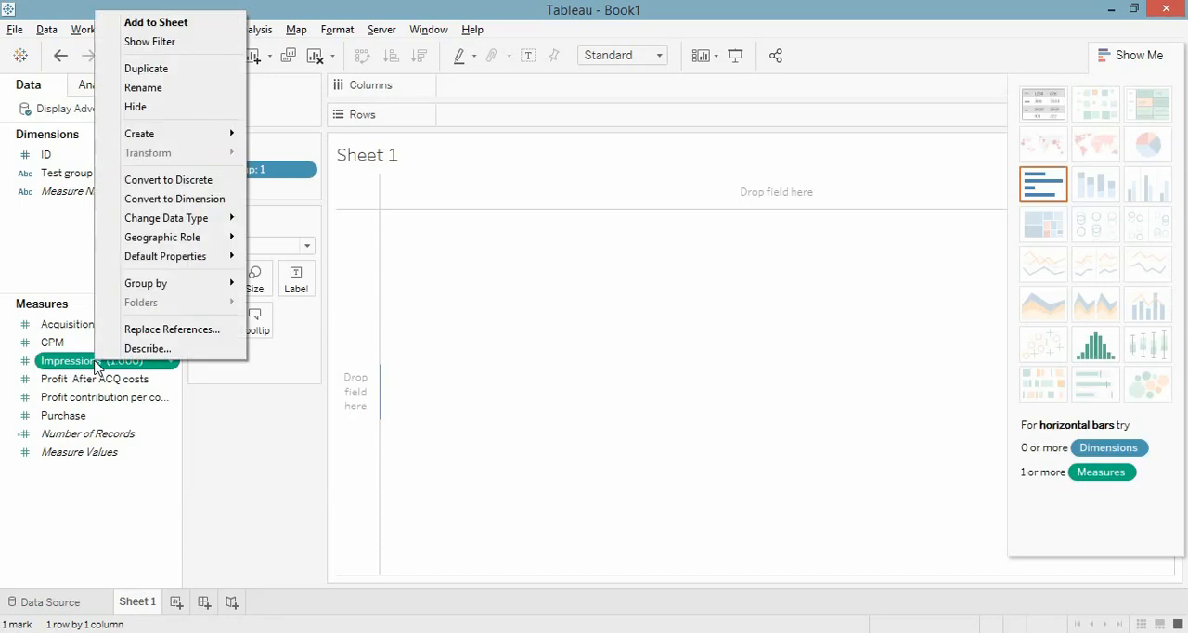
mouse_move(196, 142)
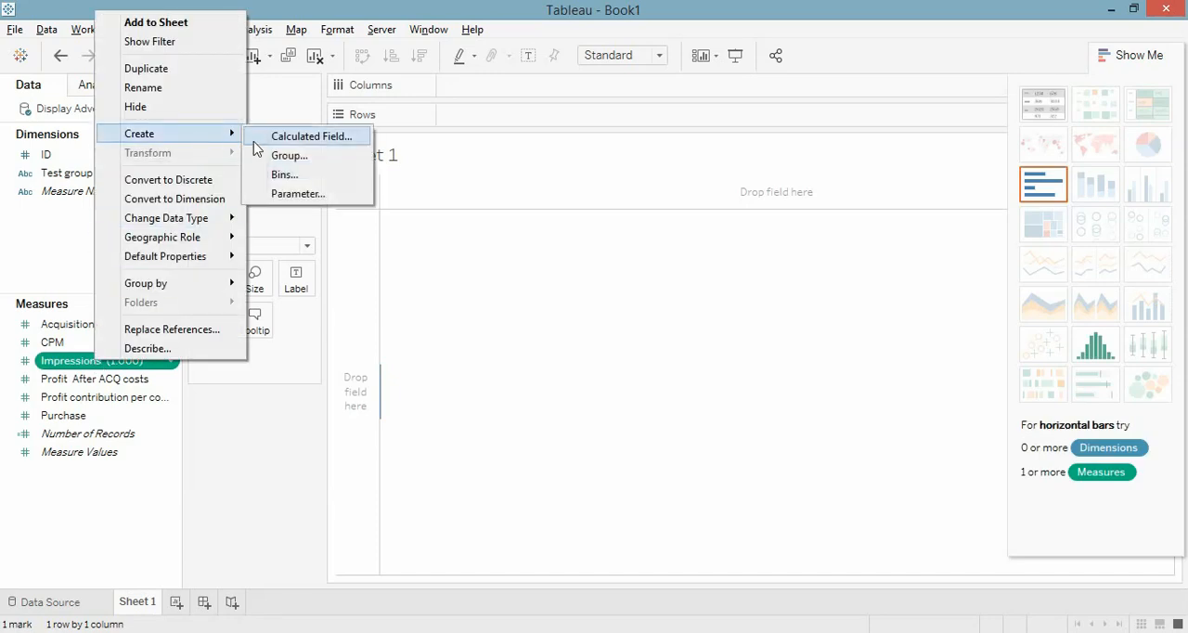
left_click(309, 165)
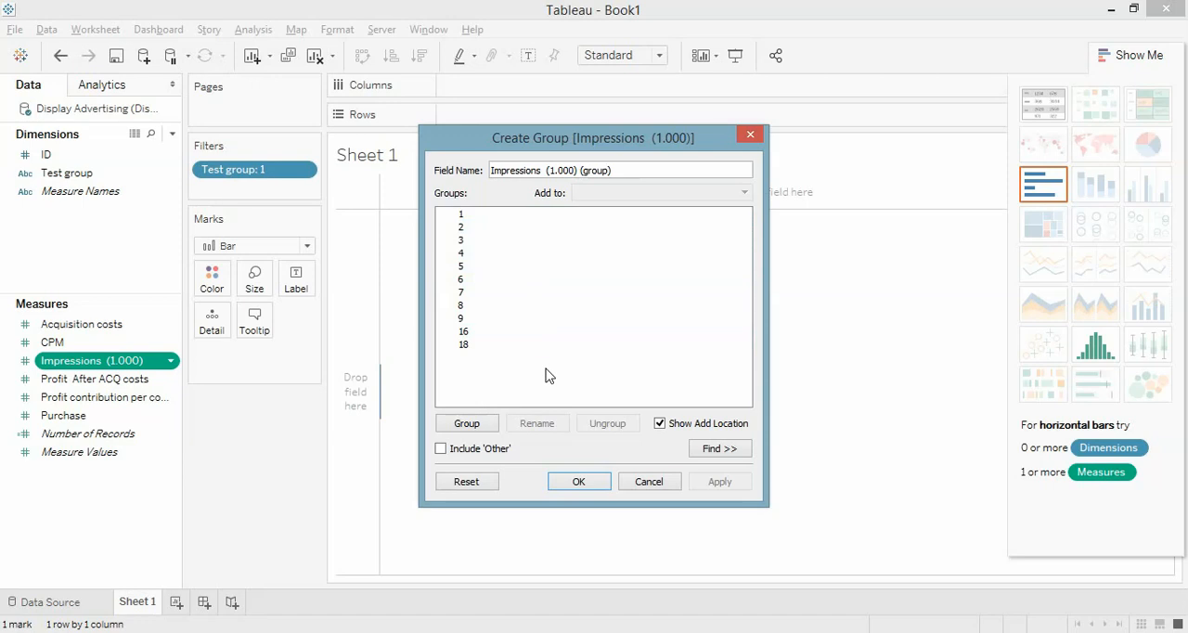
left_click(530, 346)
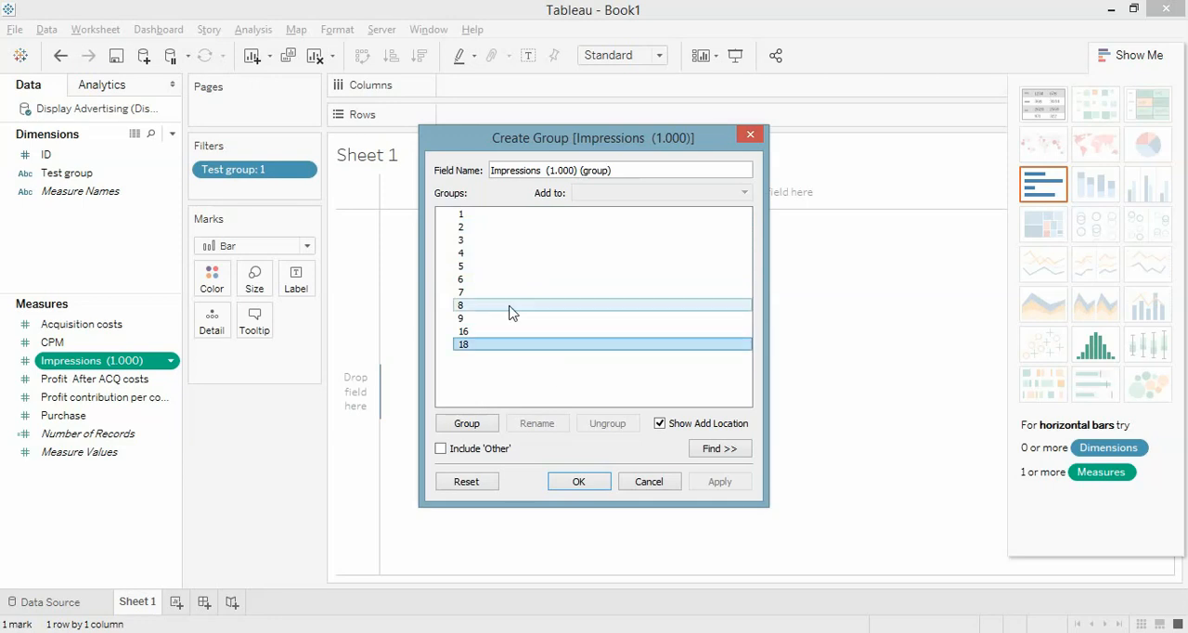
left_click(501, 216, "shift")
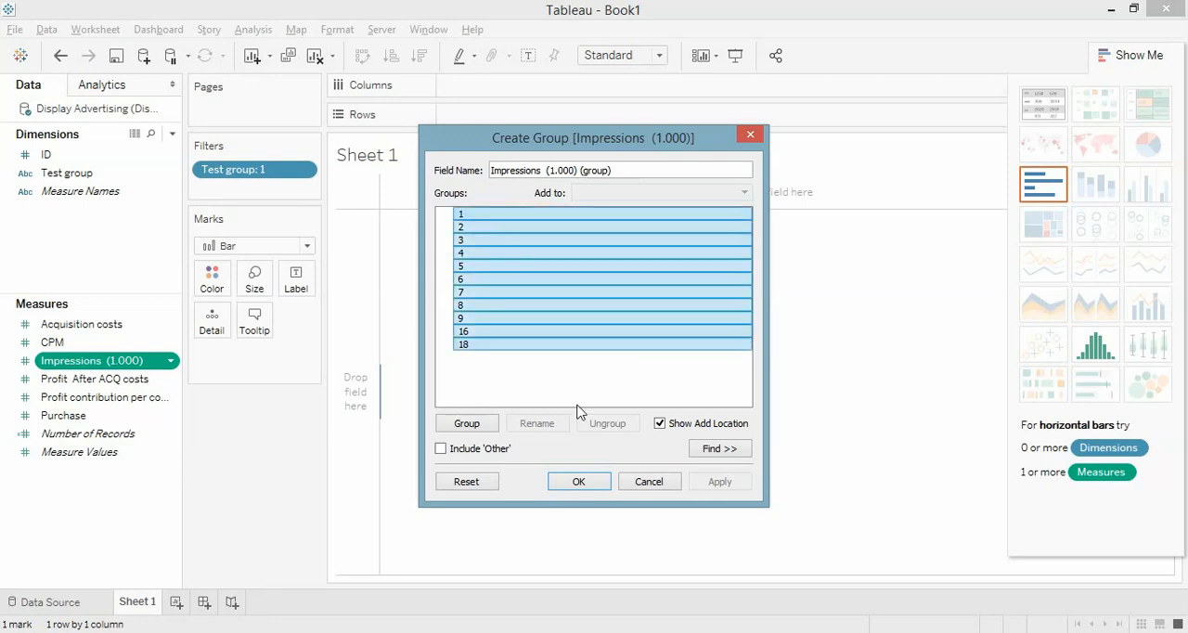
left_click(578, 489)
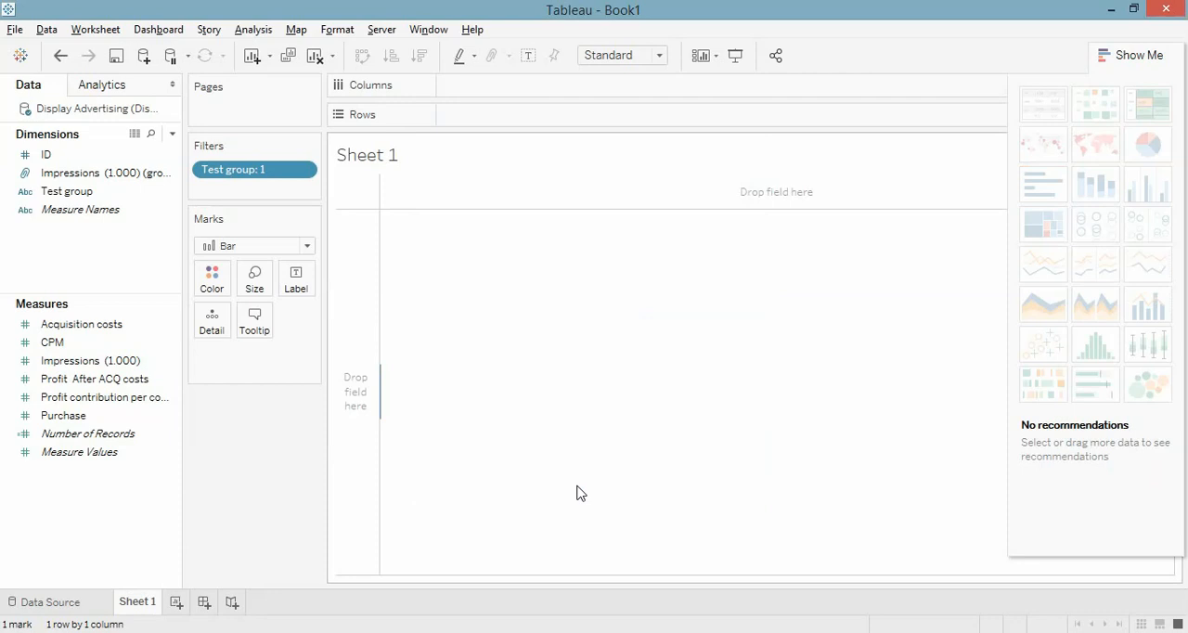
Step: Place the Impressions (1.000) (group) dimension on the columns of the sheet
left_click(113, 188)
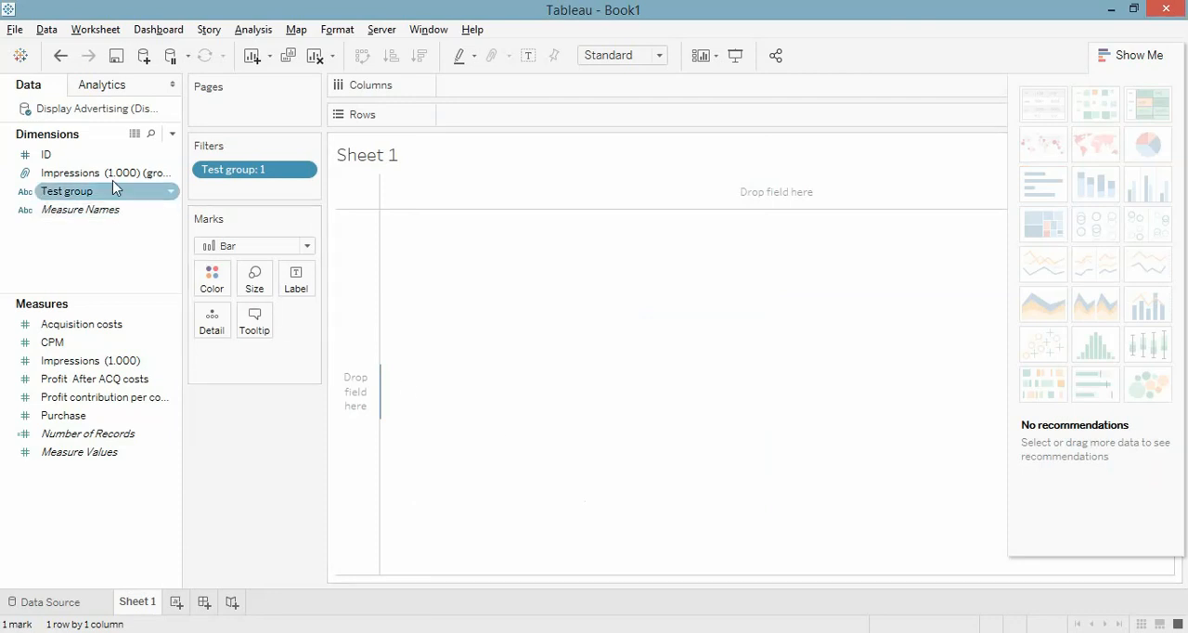
left_click(113, 179)
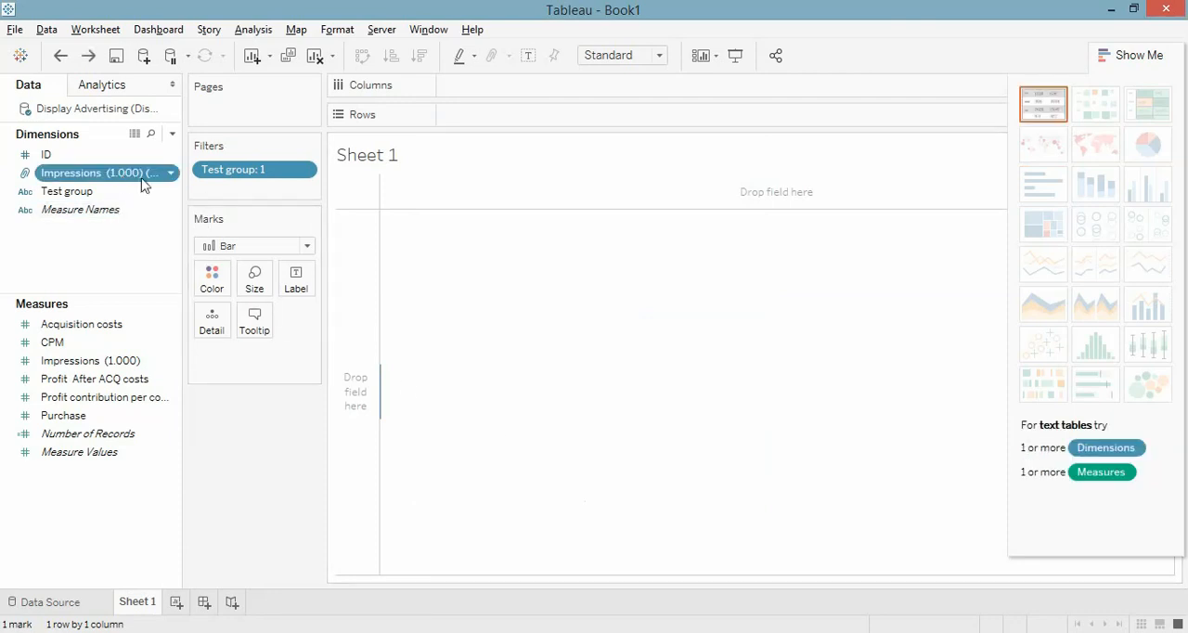
left_click_drag(124, 181, 528, 82)
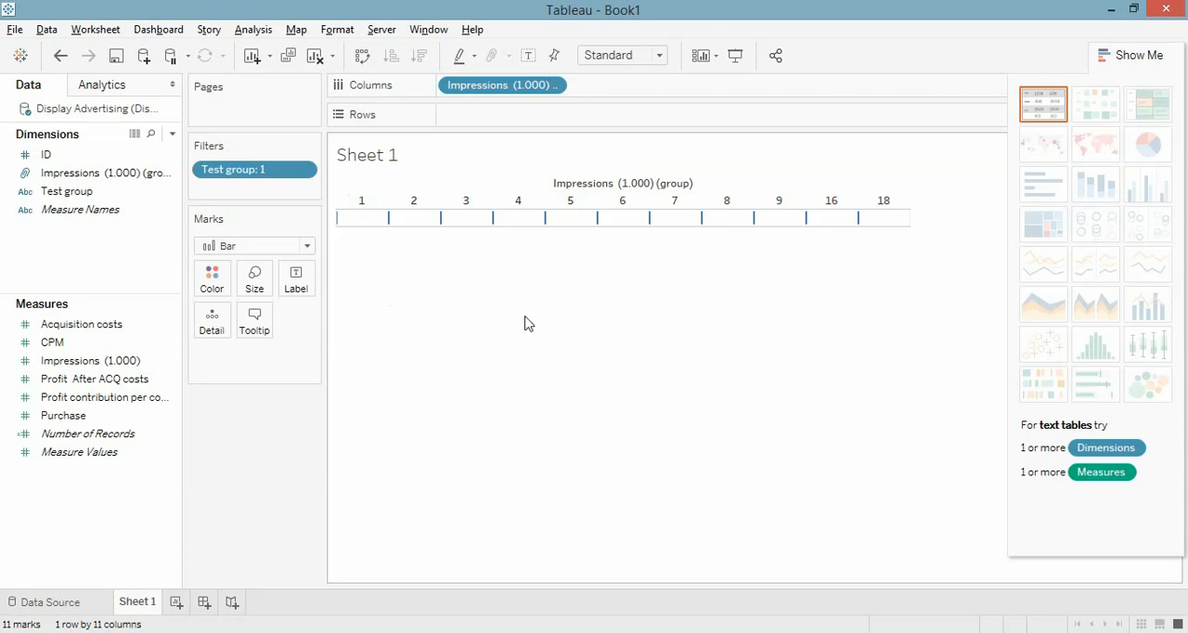
Step: Start a calculated field from the Purchase measure and name it Conversion Rate
right_click(124, 426)
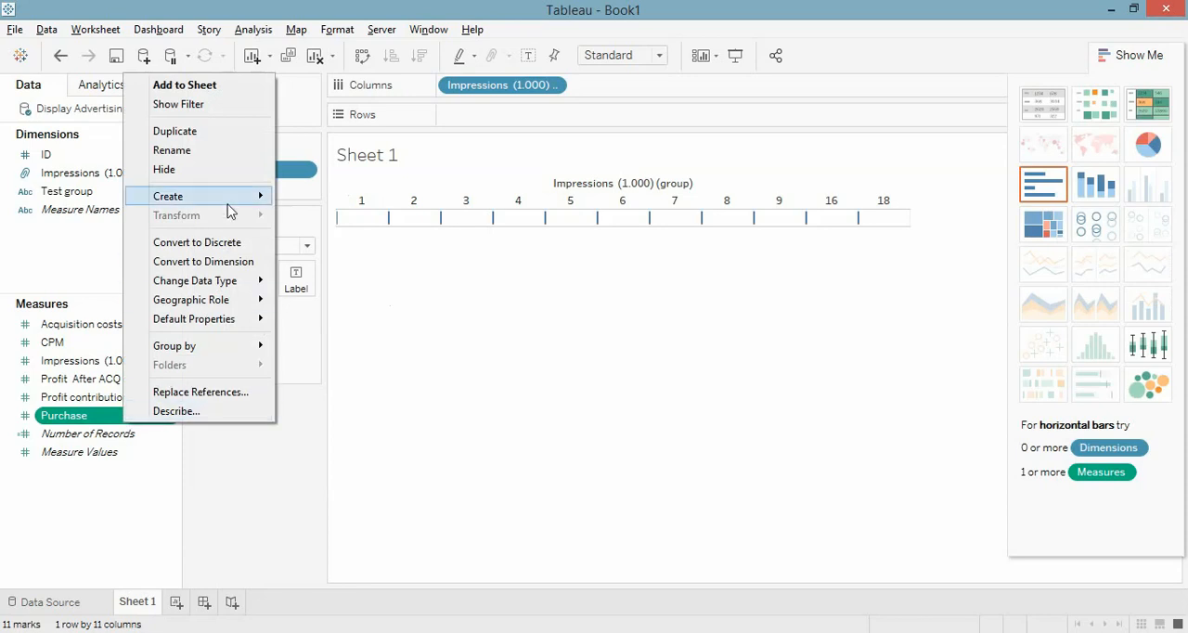
mouse_move(233, 203)
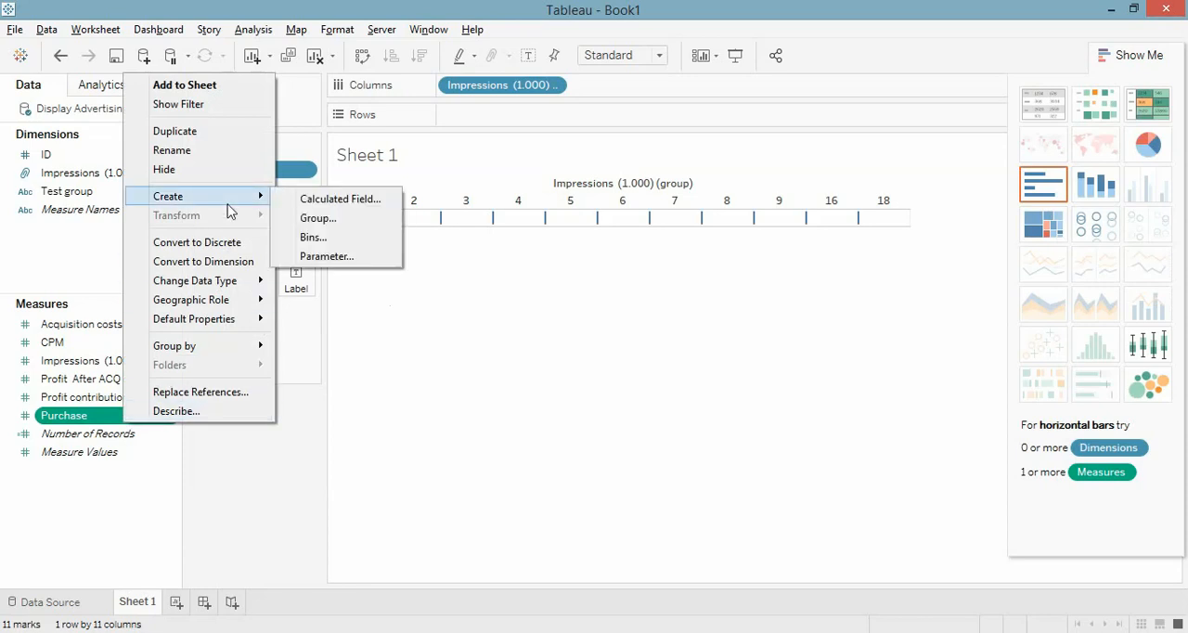
left_click(307, 202)
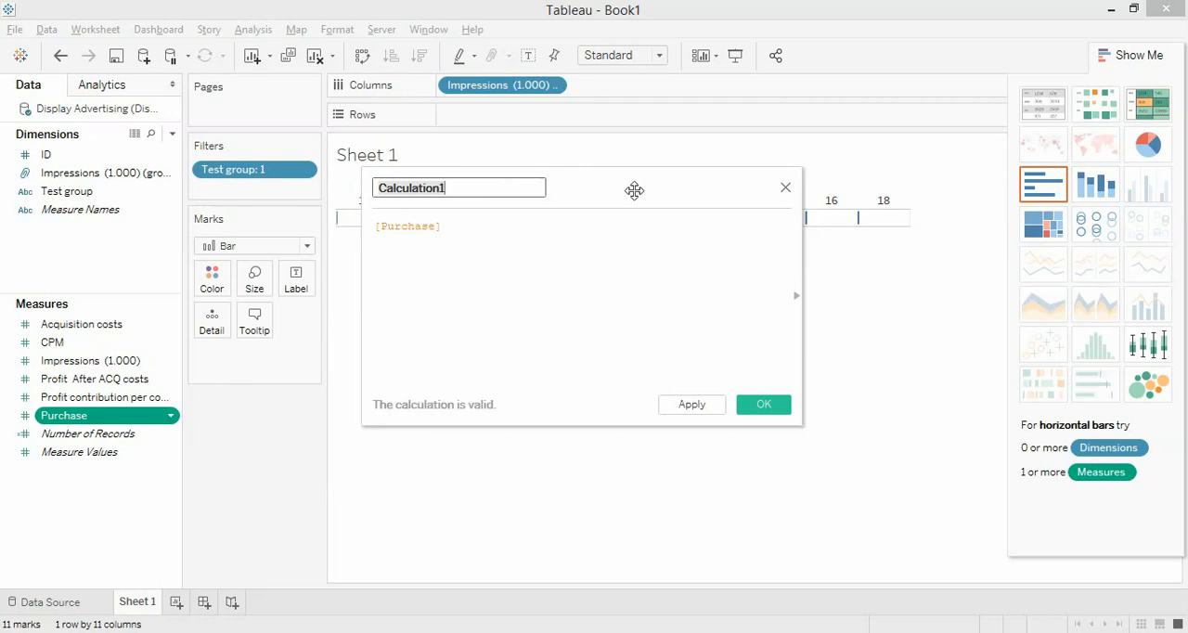
type("Co")
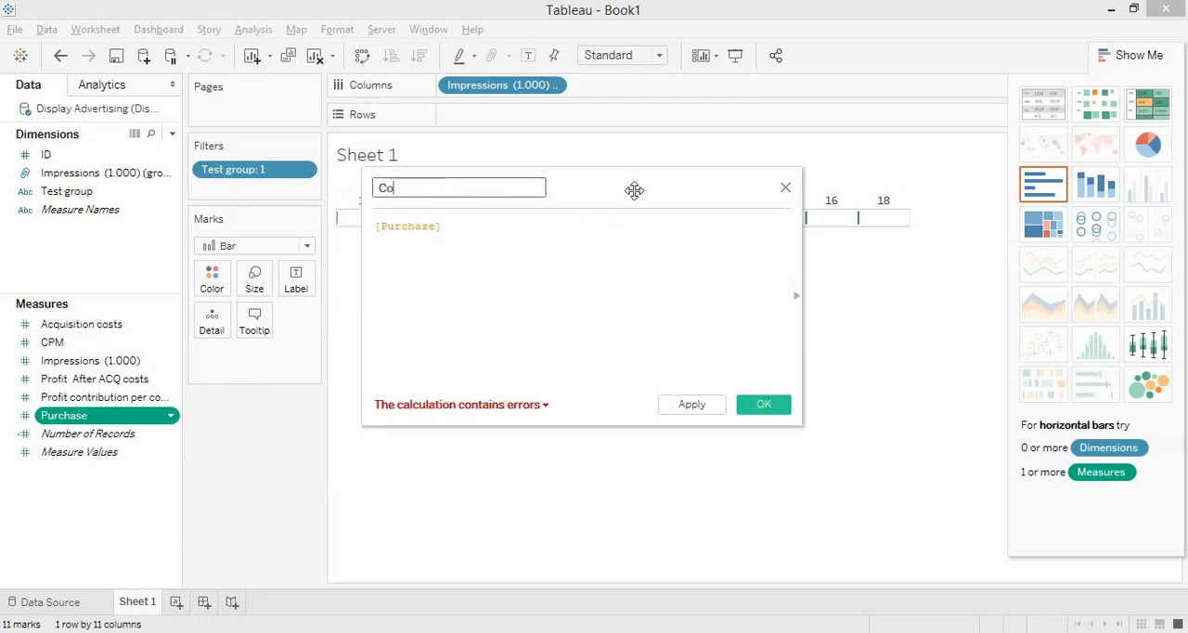
type("nversion Rate")
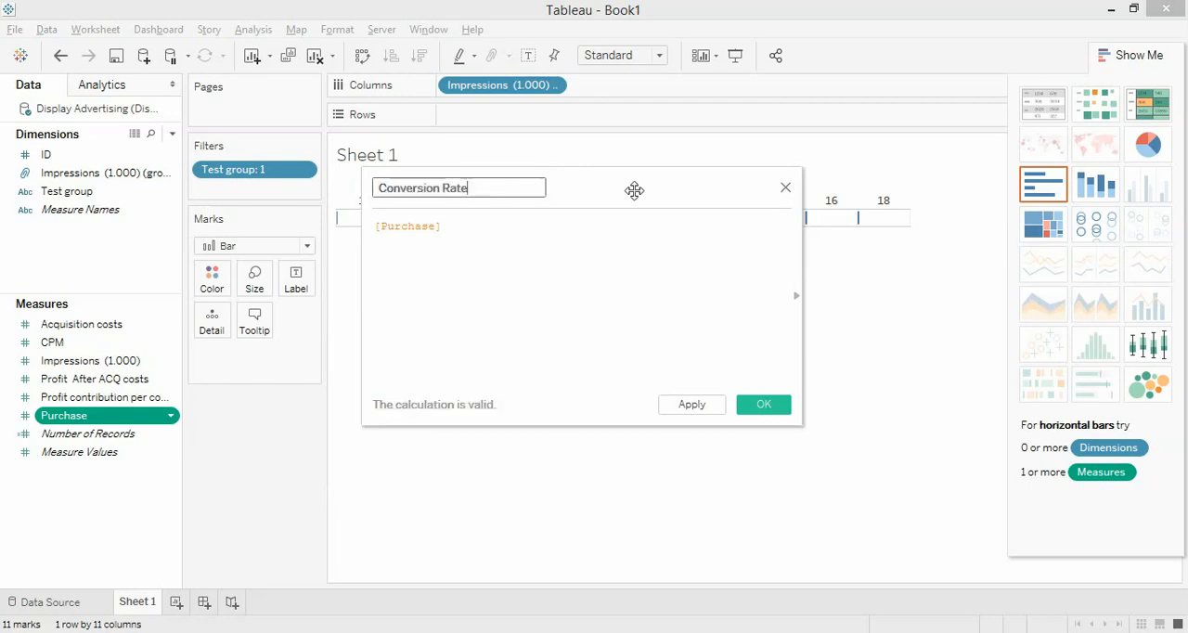
Step: Replace the Conversion Rate formula with SUM([Purchase])/COUNT of the Impressions (1.000) measure and save the calculated field
key("Tab")
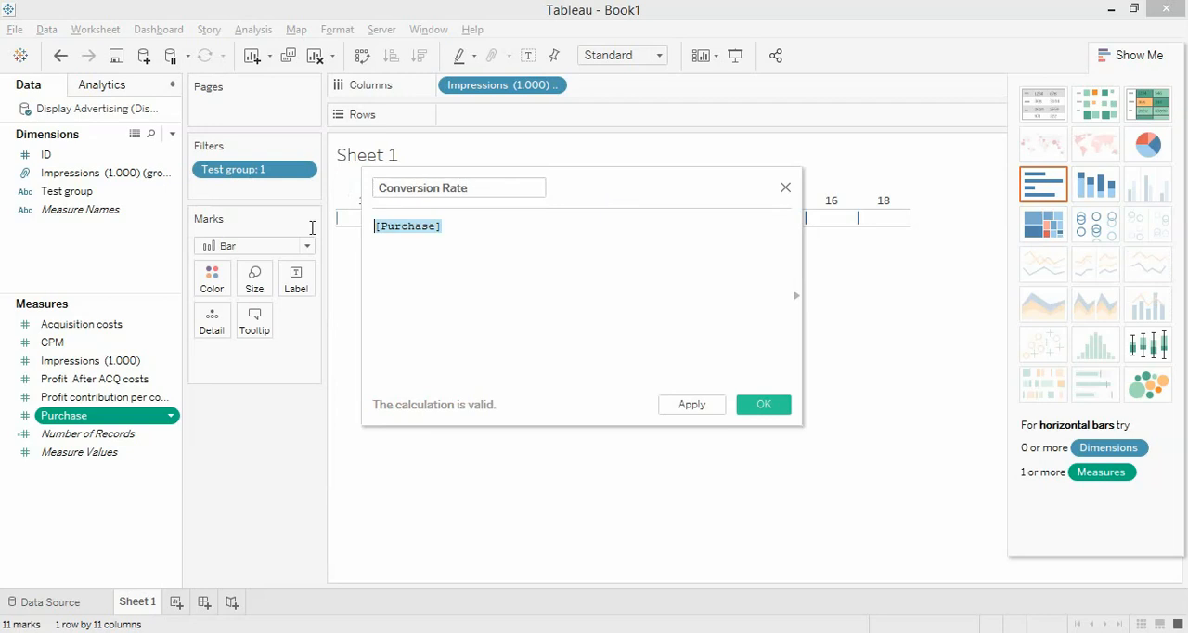
left_click(696, 411)
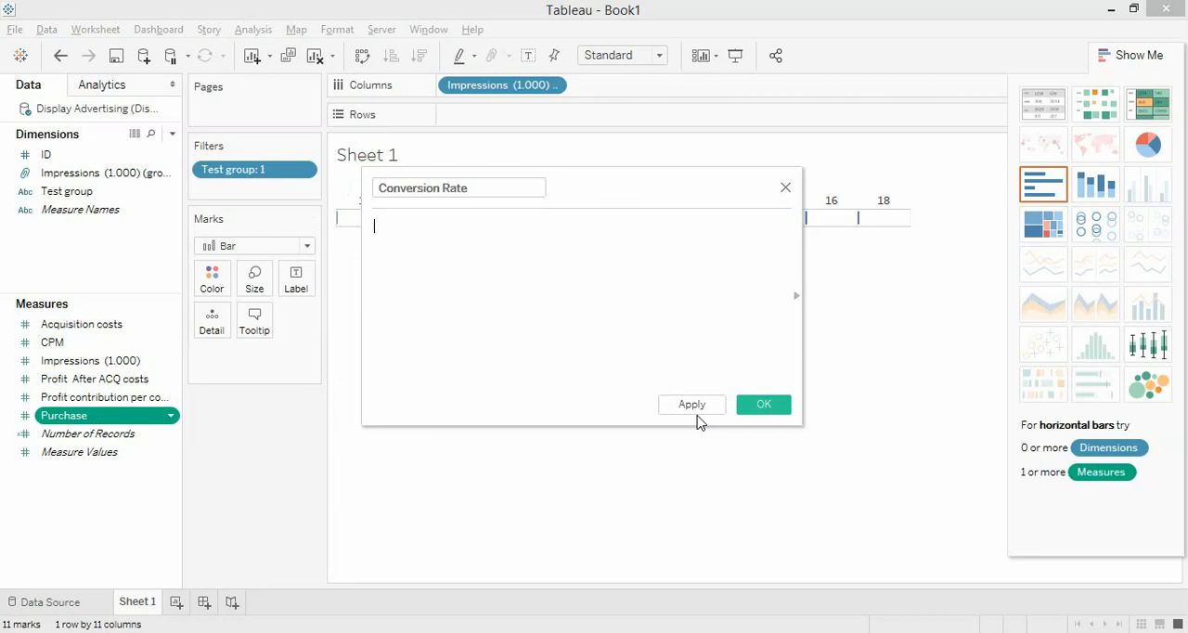
type("sum")
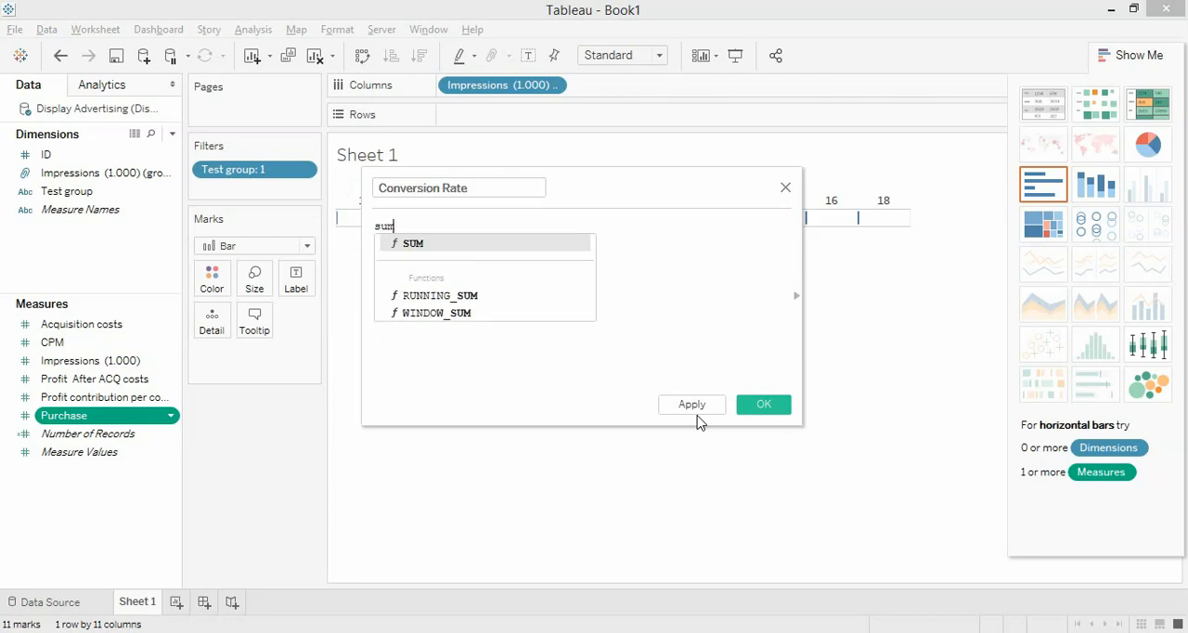
key("Return")
type("Purch")
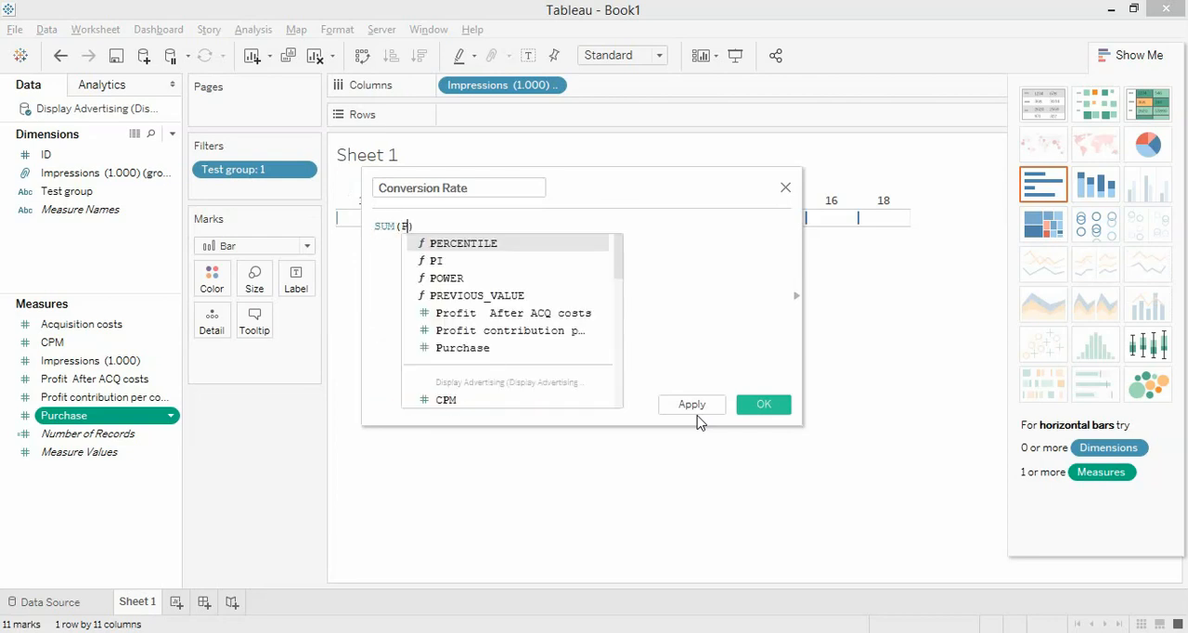
key("Return")
type("/")
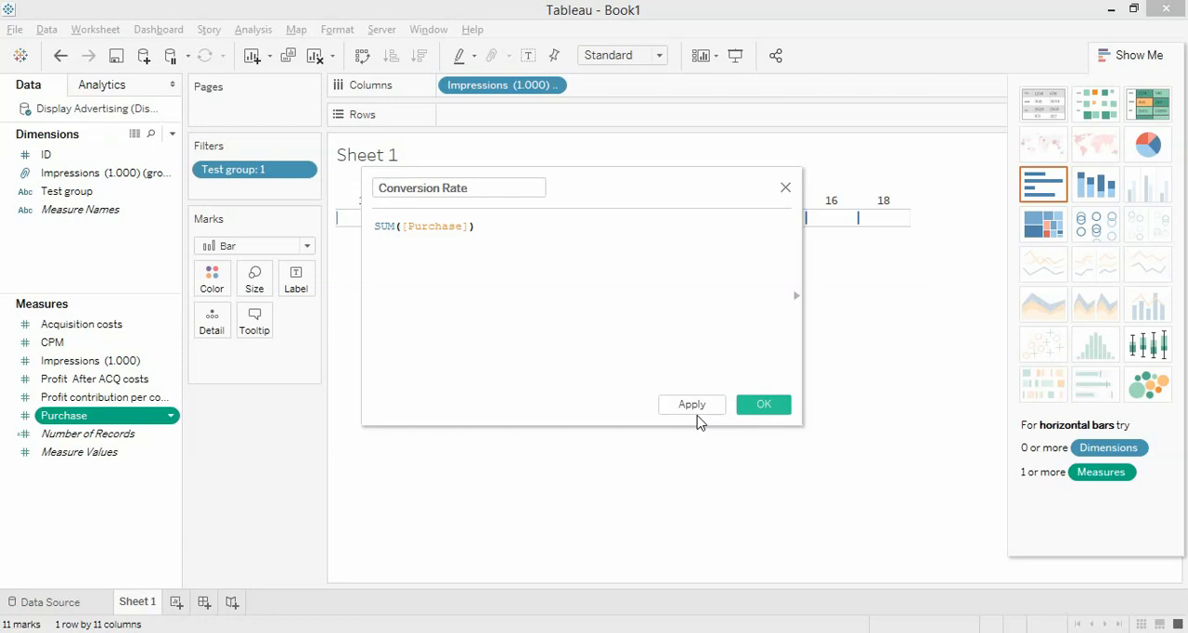
type("count")
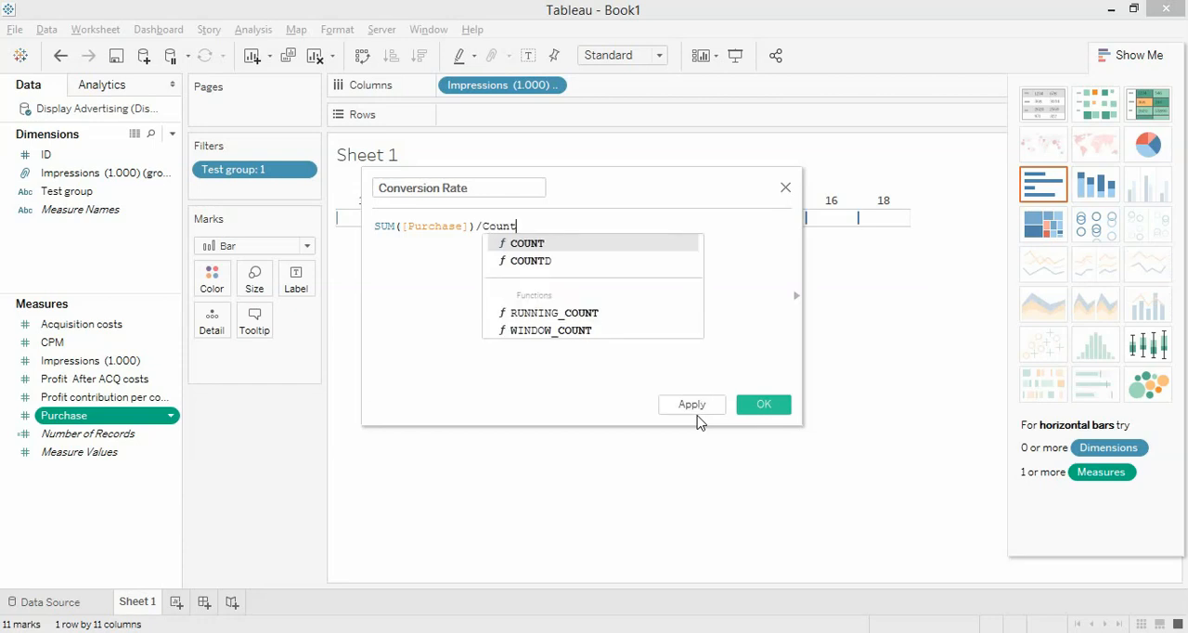
key("Return")
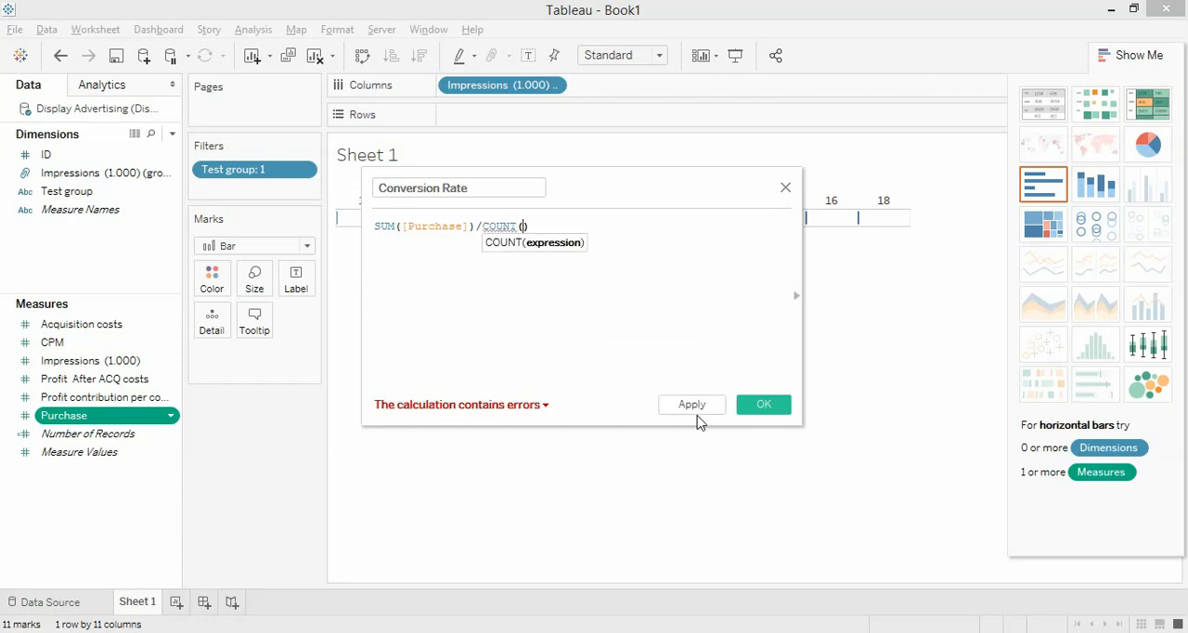
type("Impr")
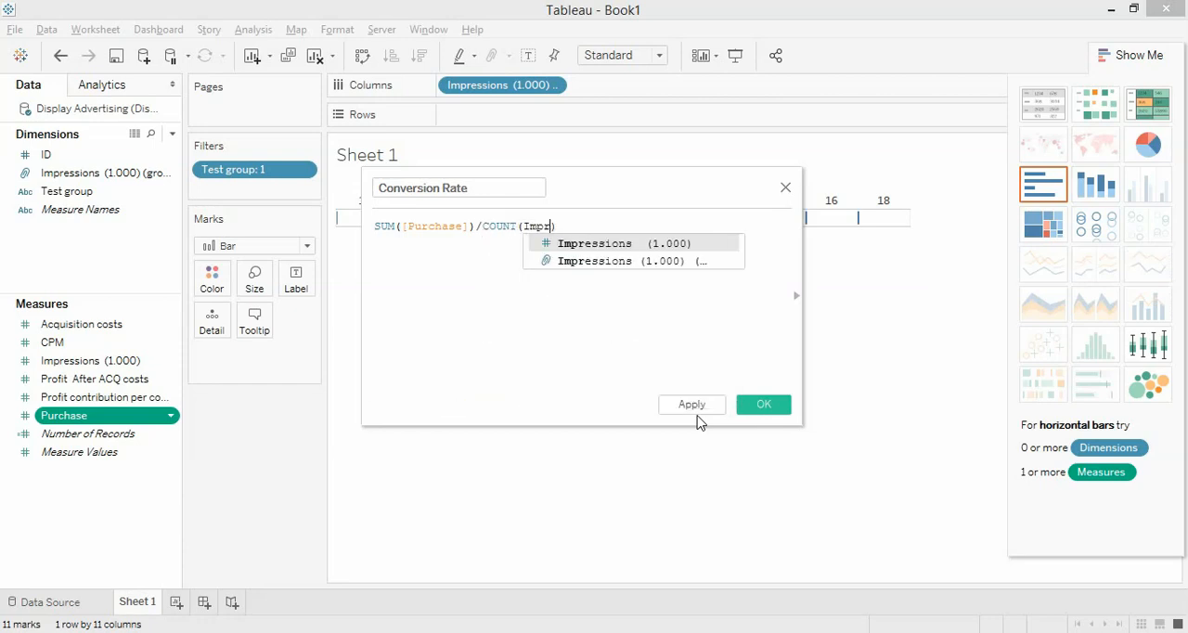
key("Return")
left_click(759, 409)
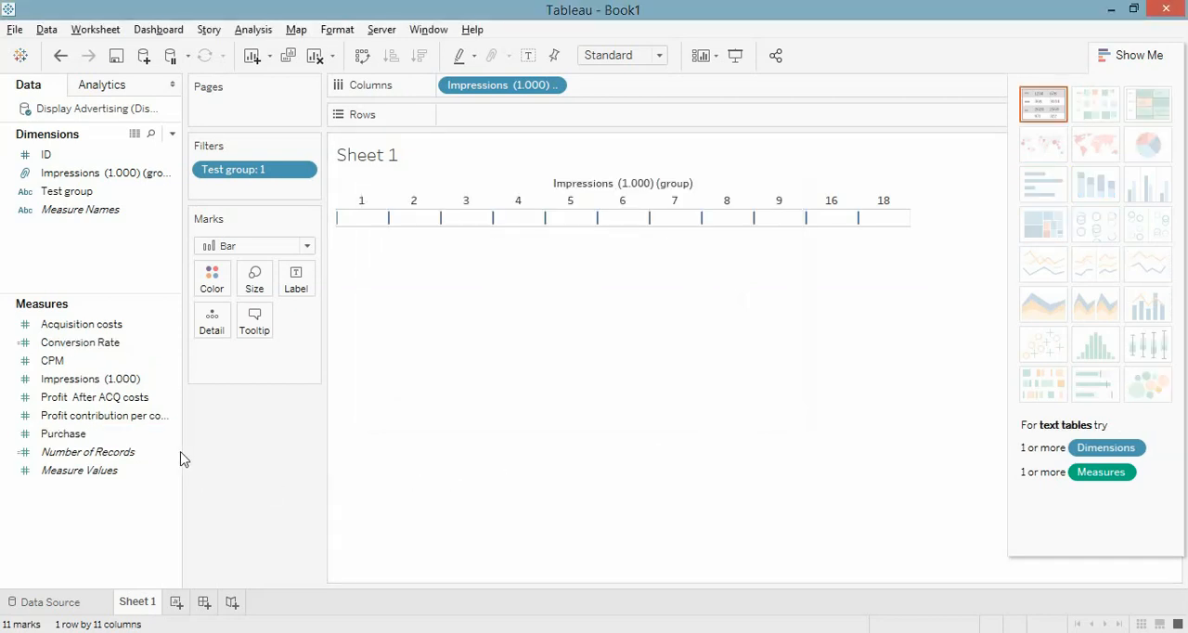
Step: Plot Conversion Rate on the rows and change the mark type to Line
left_click(122, 375)
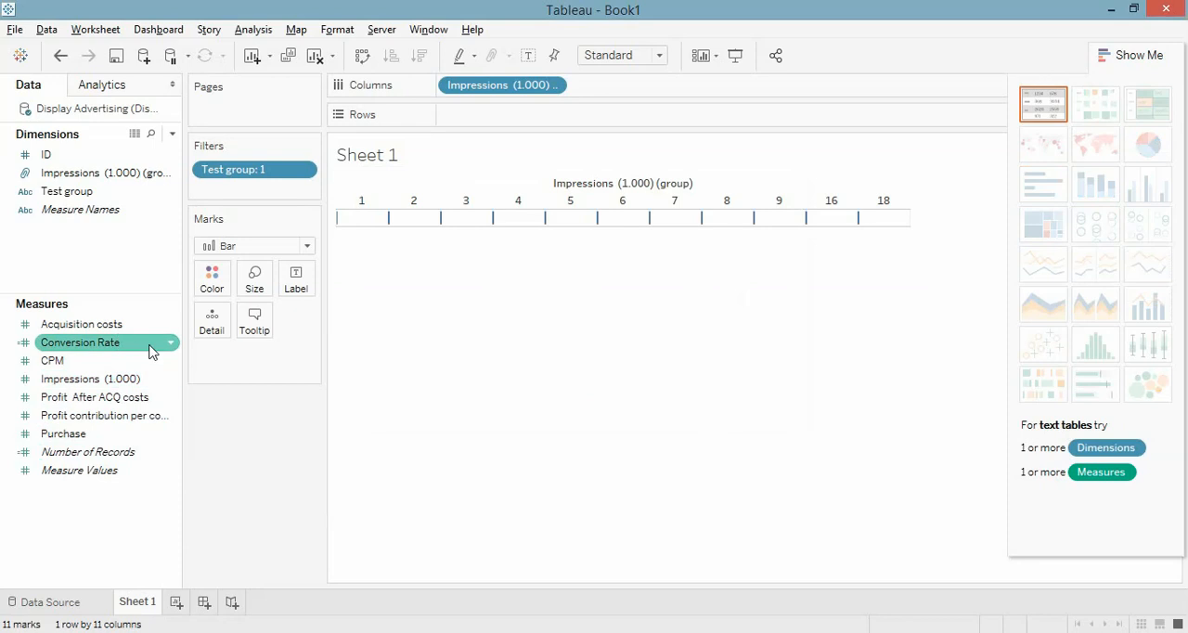
left_click_drag(151, 351, 578, 124)
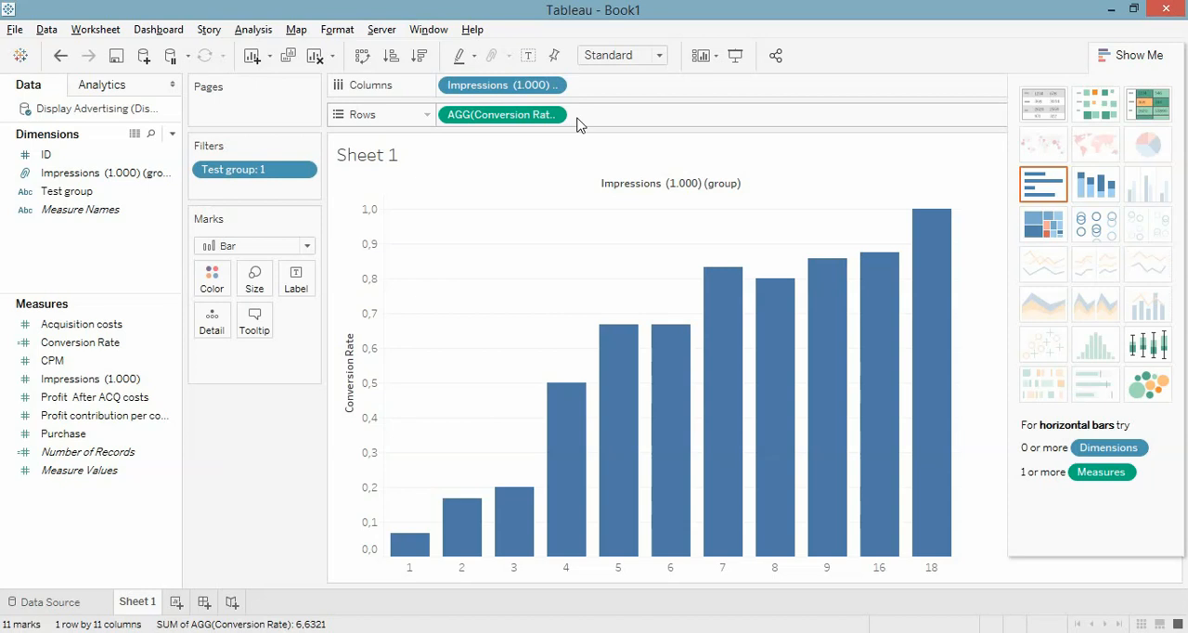
left_click(306, 245)
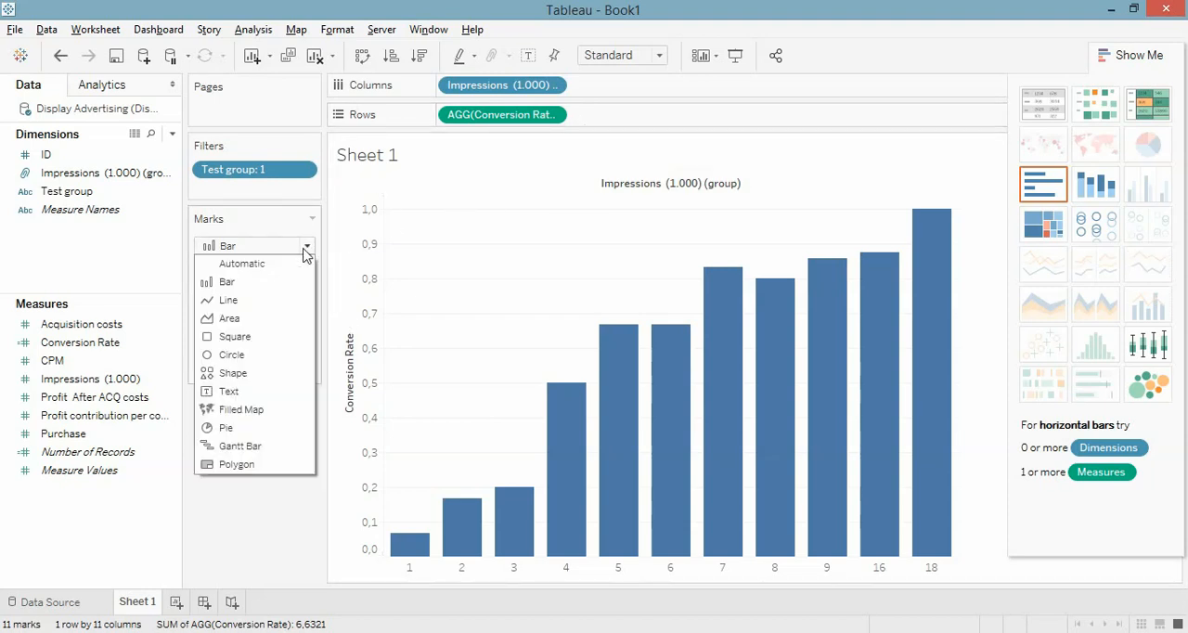
left_click(228, 300)
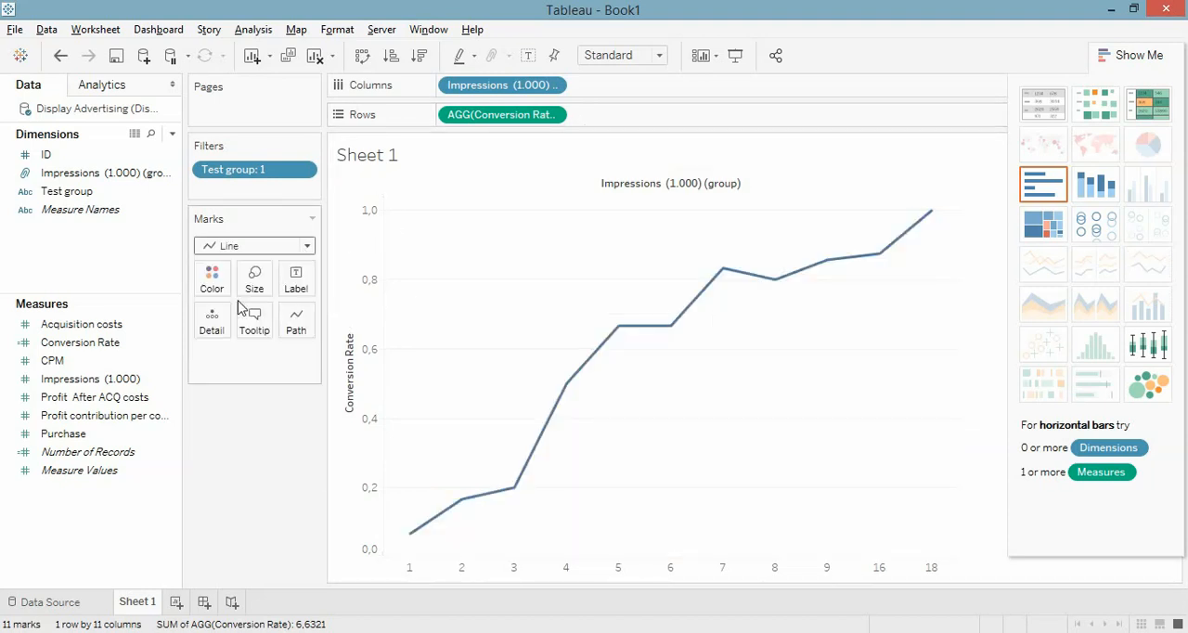